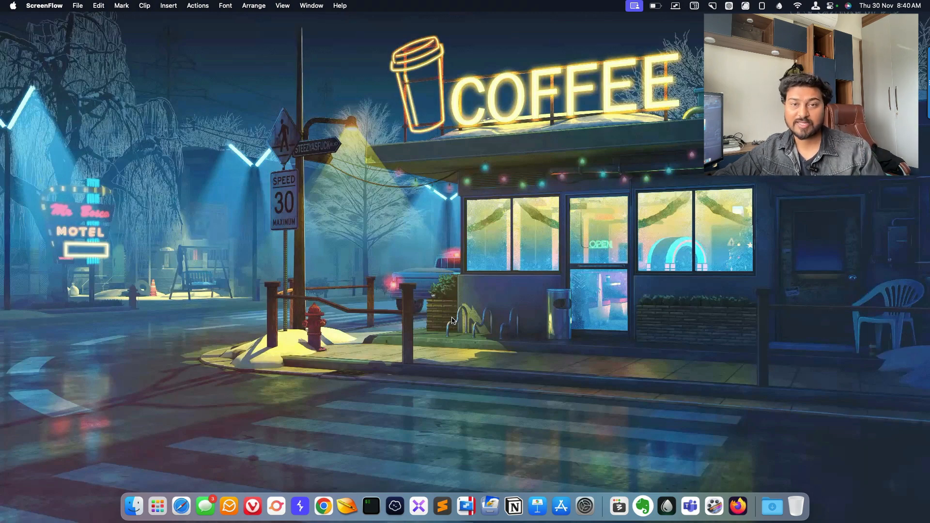
Launch Burp Suite with a temporary project in memory and show the proxy's HTTP history
{"action": "left_click", "coordinate": [299, 507]}
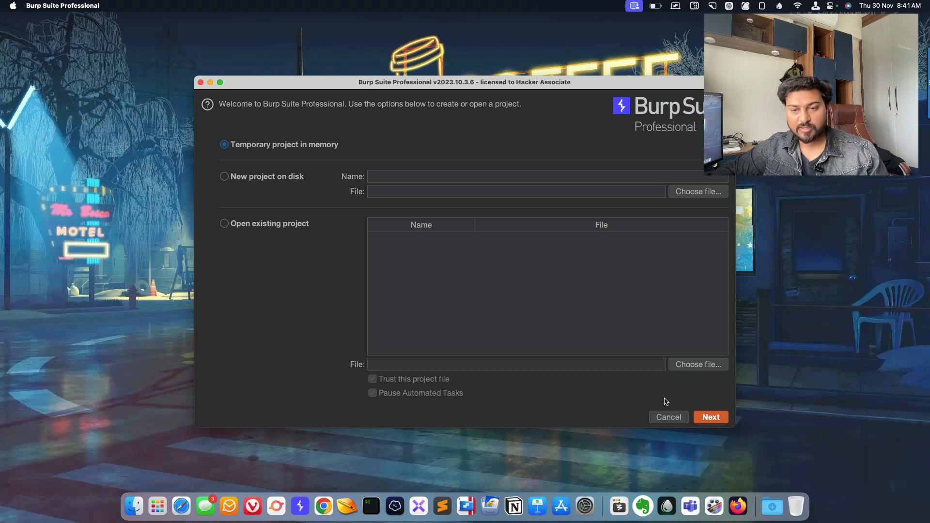
{"action": "left_click", "coordinate": [711, 417]}
{"action": "left_click", "coordinate": [710, 417]}
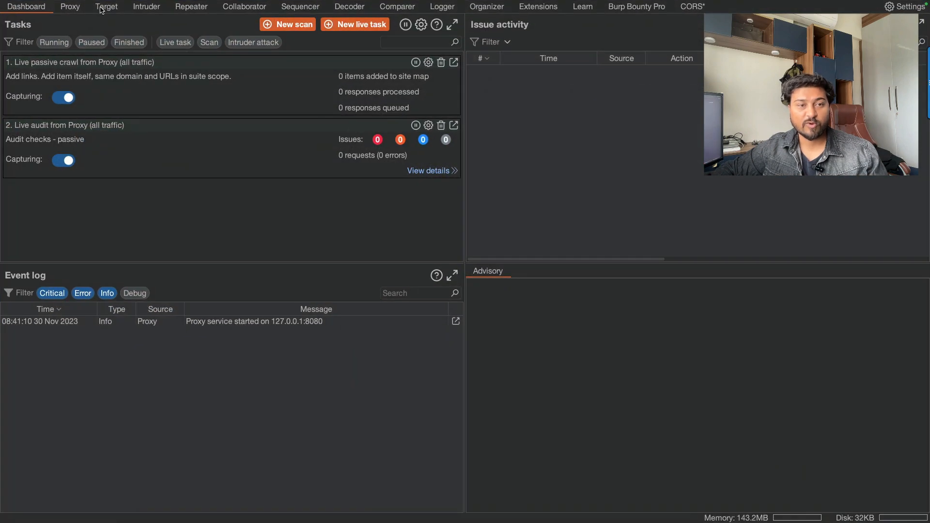
{"action": "left_click", "coordinate": [78, 11]}
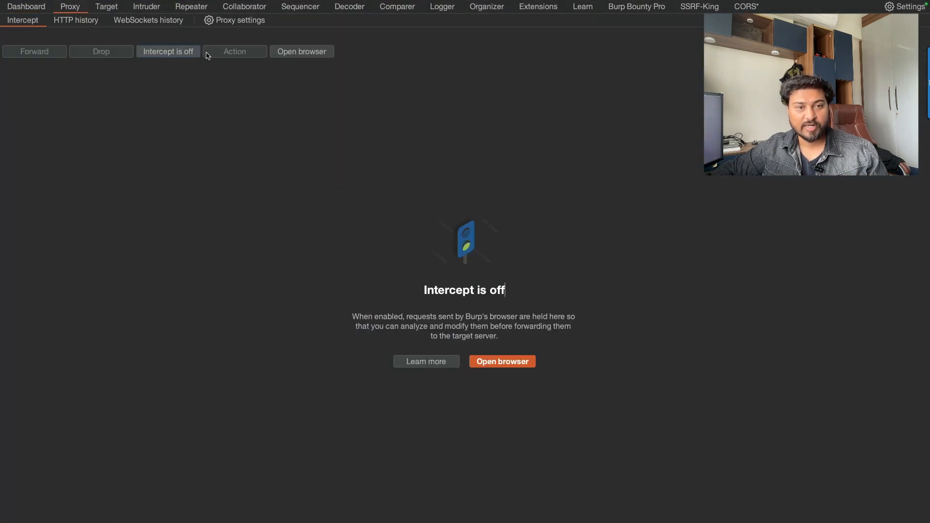
{"action": "left_click", "coordinate": [93, 22]}
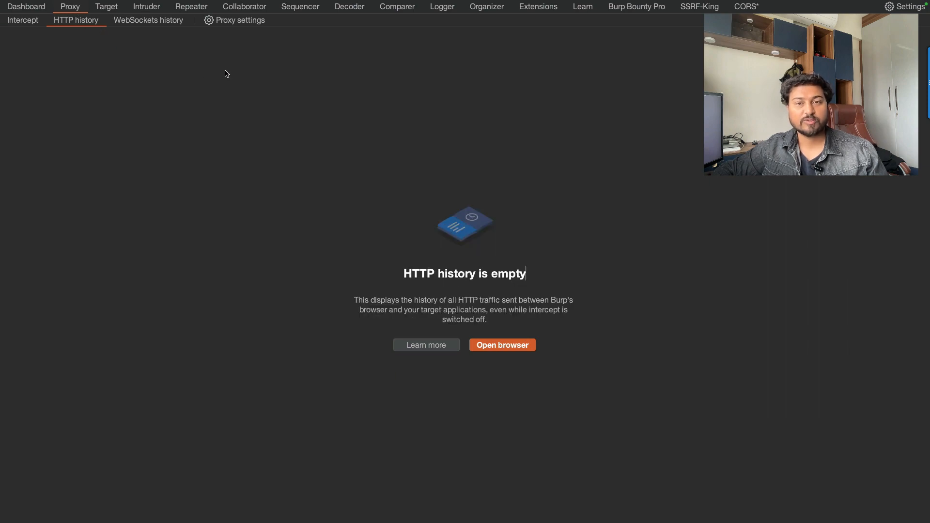
Load google.com in Firefox to generate proxy traffic, and return to the HTTP history in Burp Suite
{"action": "key", "text": "ctrl+Left"}
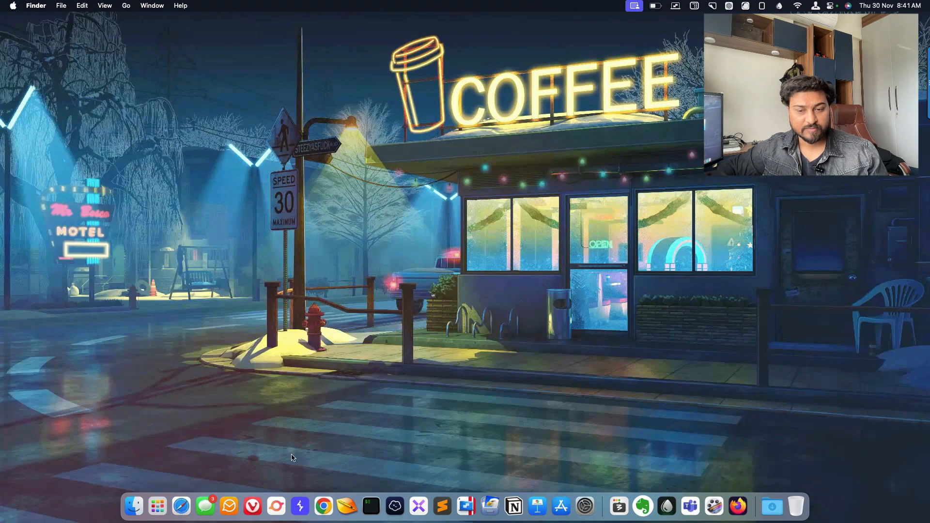
{"action": "left_click", "coordinate": [737, 504]}
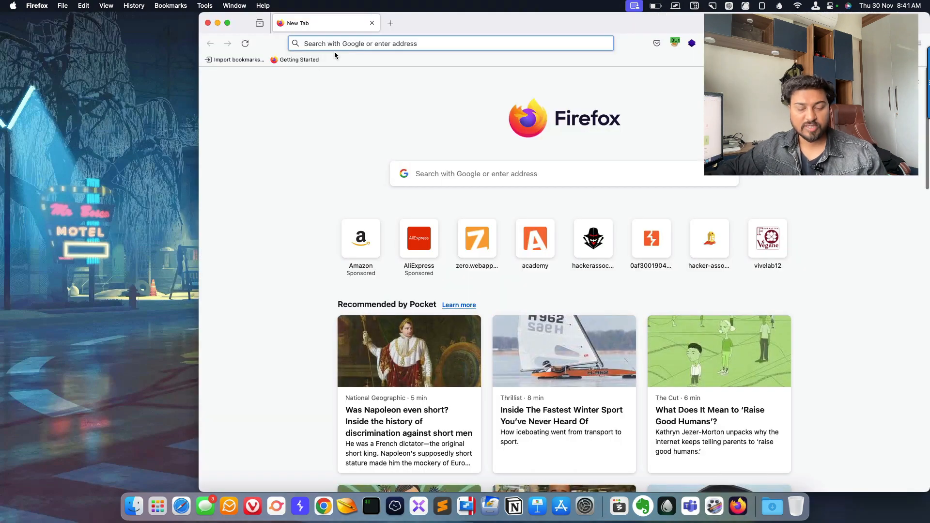
{"action": "type", "text": "google.com/"}
{"action": "key", "text": "Return"}
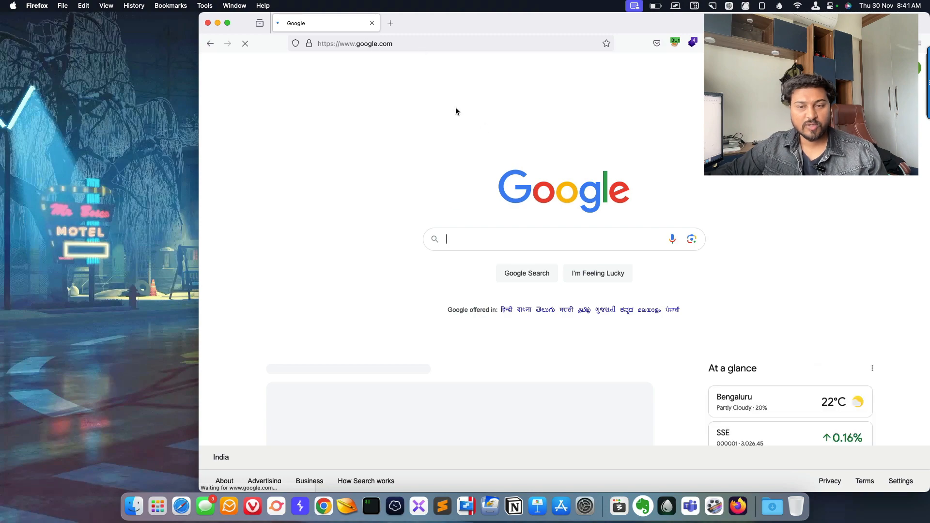
{"action": "left_click", "coordinate": [300, 506]}
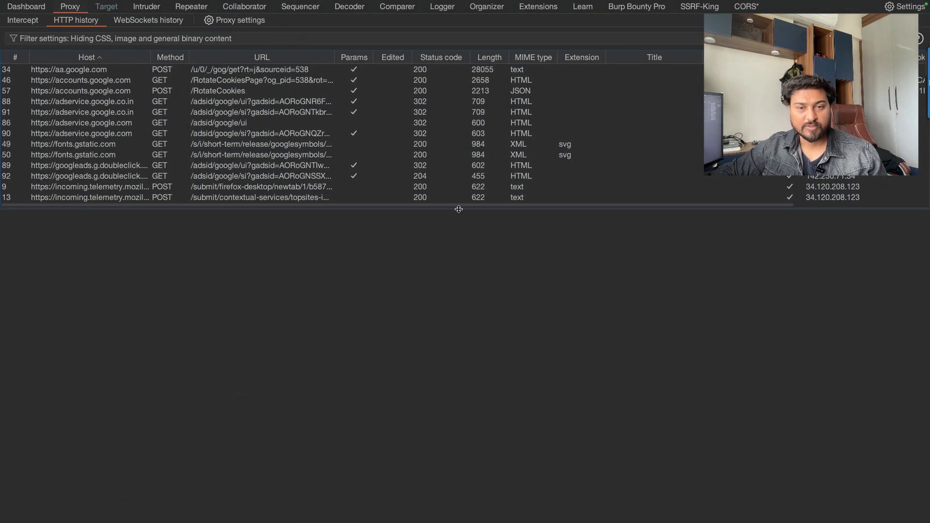
Enlarge the HTTP history list and filter it in Bambda mode with the expression "return true;"
{"action": "left_click_drag", "start_coordinate": [468, 244], "coordinate": [460, 300]}
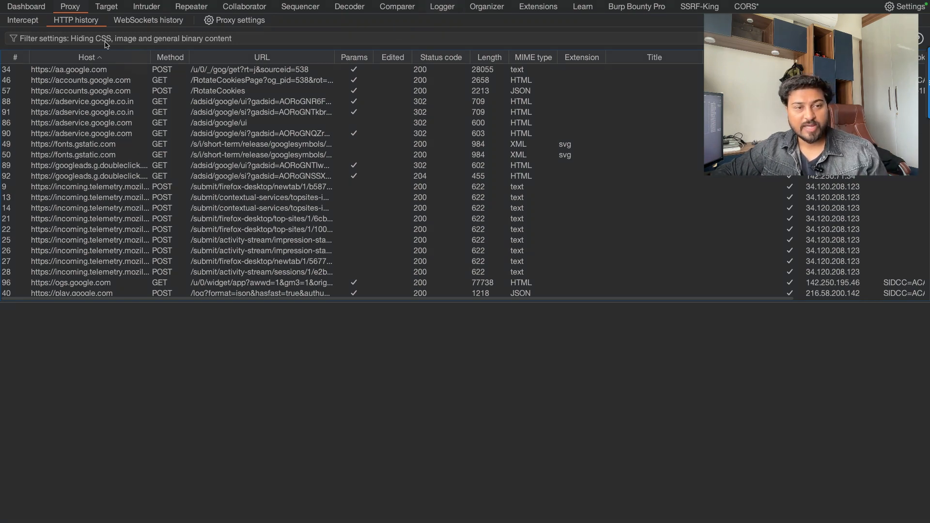
{"action": "left_click", "coordinate": [258, 43]}
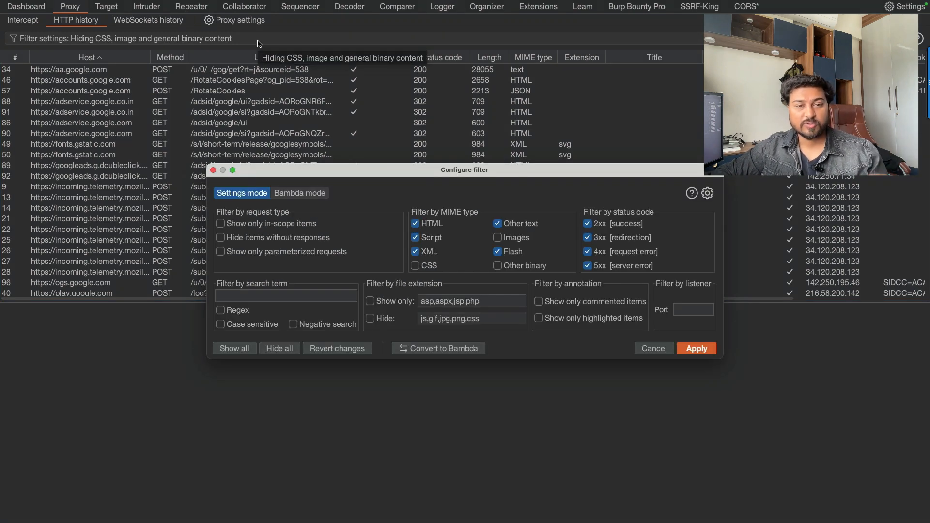
{"action": "left_click", "coordinate": [301, 194]}
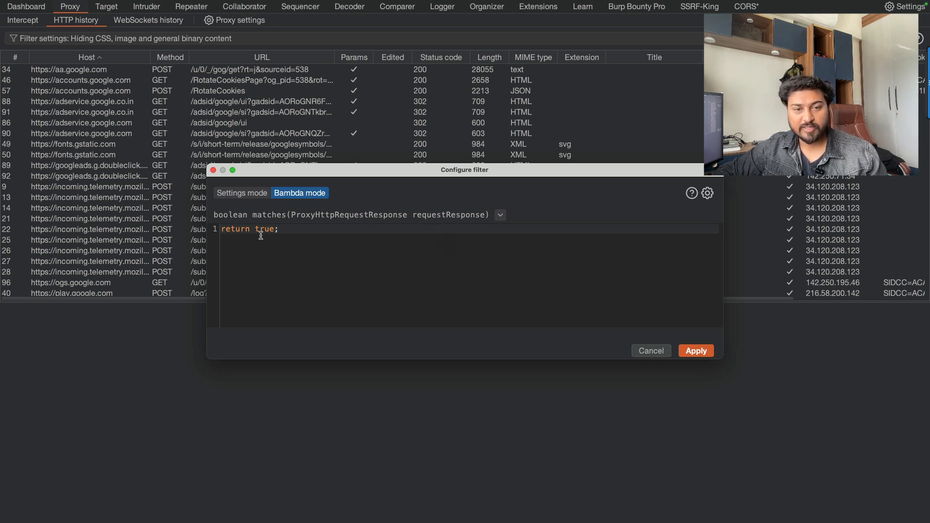
{"action": "left_click", "coordinate": [696, 351]}
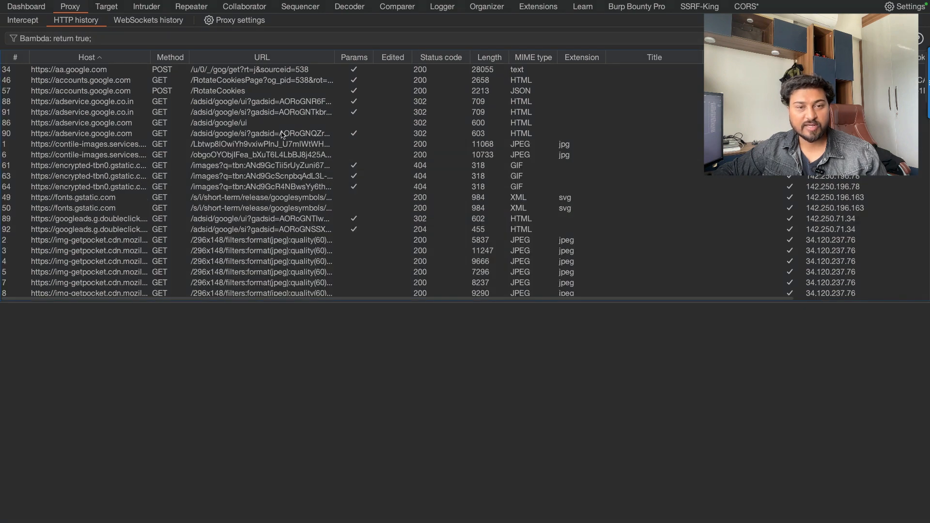
{"action": "scroll", "coordinate": [283, 134], "scroll_direction": "down", "scroll_amount": 10}
{"action": "scroll", "coordinate": [215, 135], "scroll_direction": "up", "scroll_amount": 10}
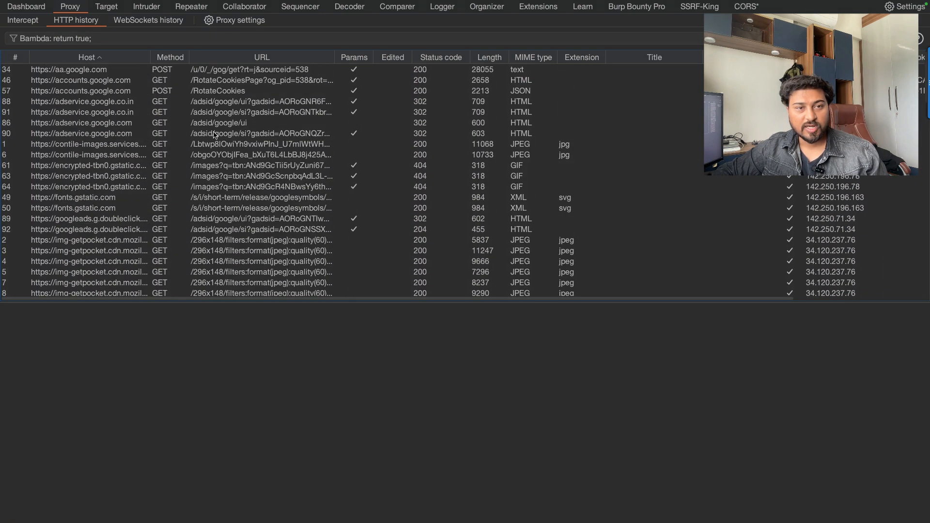
Change the HTTP history's Bambda filter expression to "return false;" and apply it
{"action": "left_click", "coordinate": [106, 39]}
{"action": "left_click", "coordinate": [276, 229]}
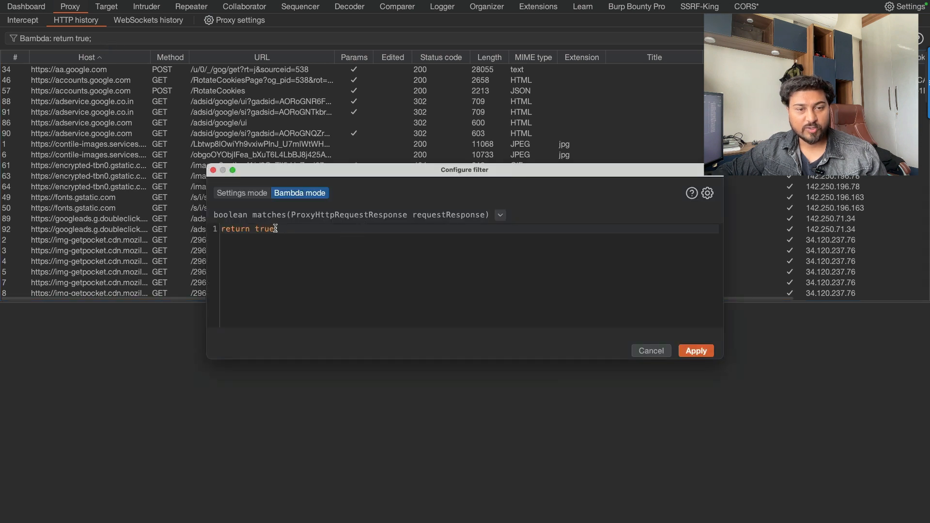
{"action": "key", "text": "BackSpace"}
{"action": "key", "text": "BackSpace"}
{"action": "key", "text": "BackSpace"}
{"action": "key", "text": "BackSpace"}
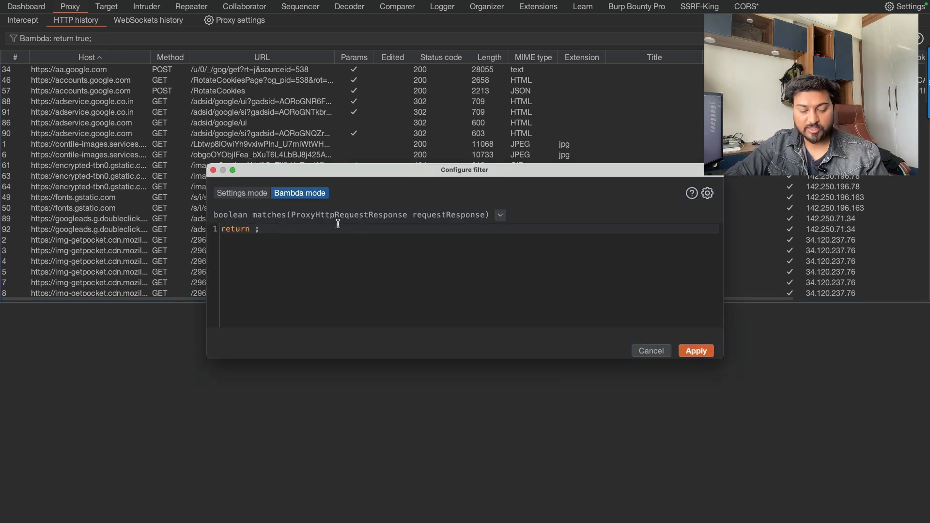
{"action": "type", "text": "fal"}
{"action": "type", "text": "se"}
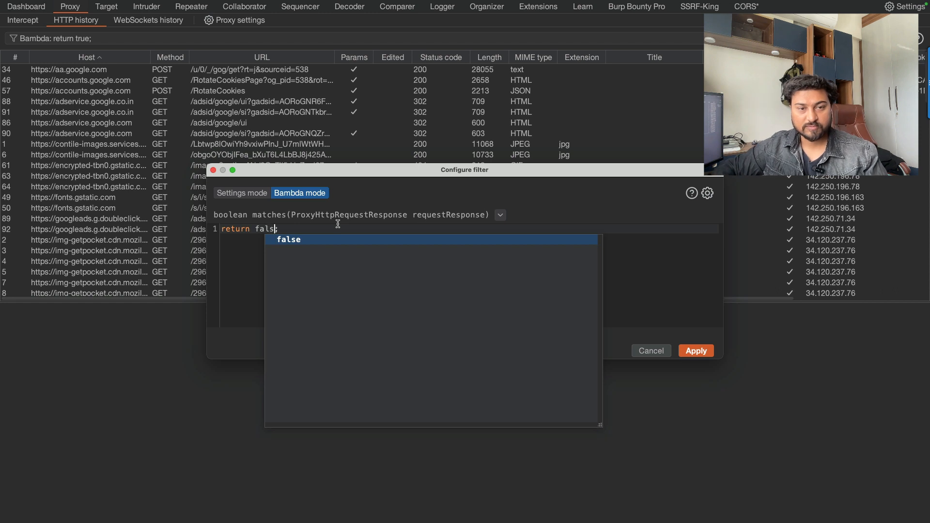
{"action": "key", "text": "Escape"}
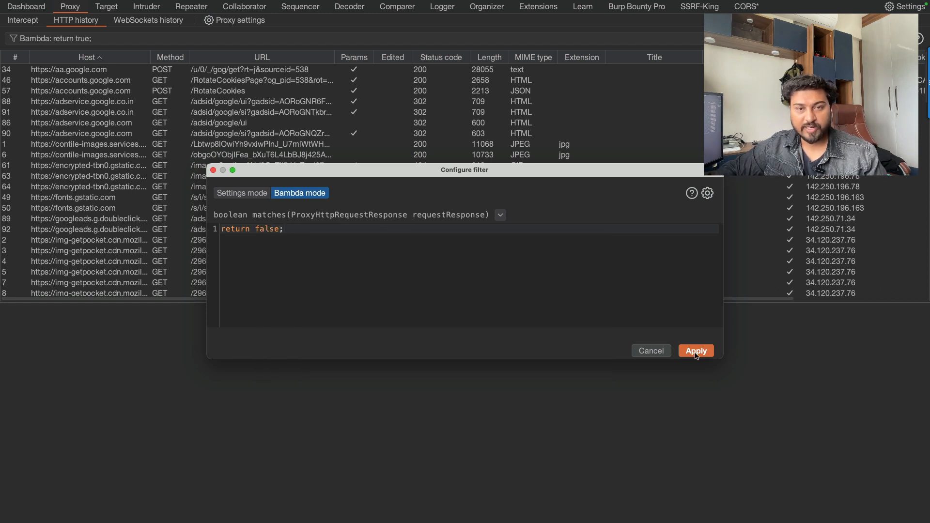
{"action": "left_click", "coordinate": [696, 350]}
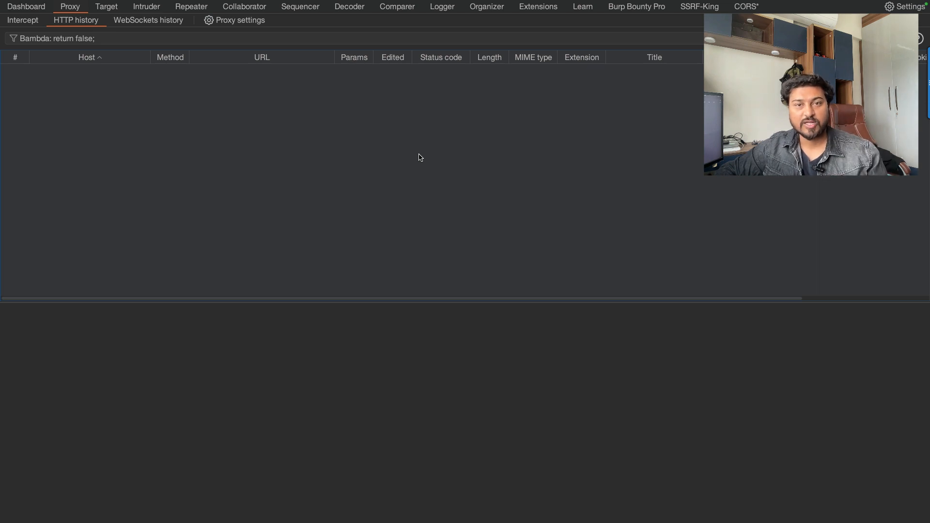
Set the HTTP history's Bambda filter expression back to "return true;" and apply it
{"action": "left_click", "coordinate": [99, 44]}
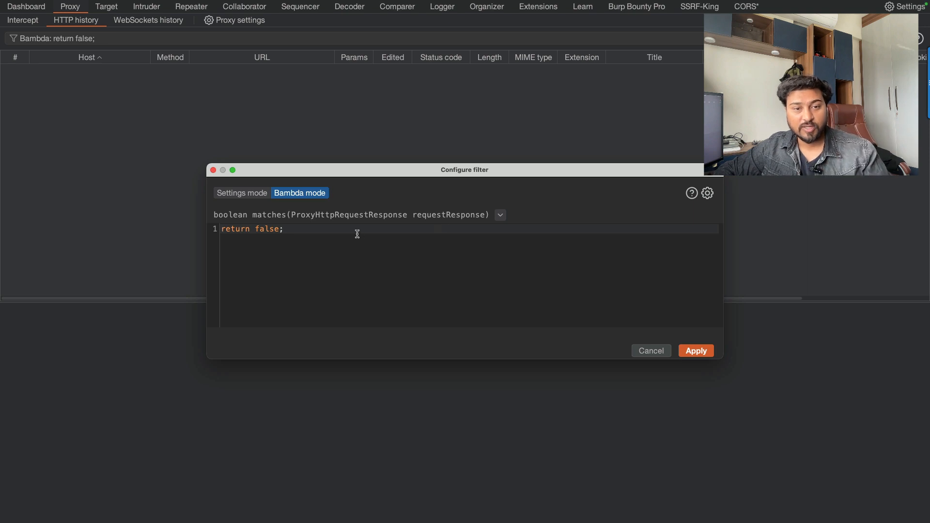
{"action": "left_click", "coordinate": [278, 233]}
{"action": "key", "text": "BackSpace"}
{"action": "key", "text": "BackSpace"}
{"action": "key", "text": "BackSpace"}
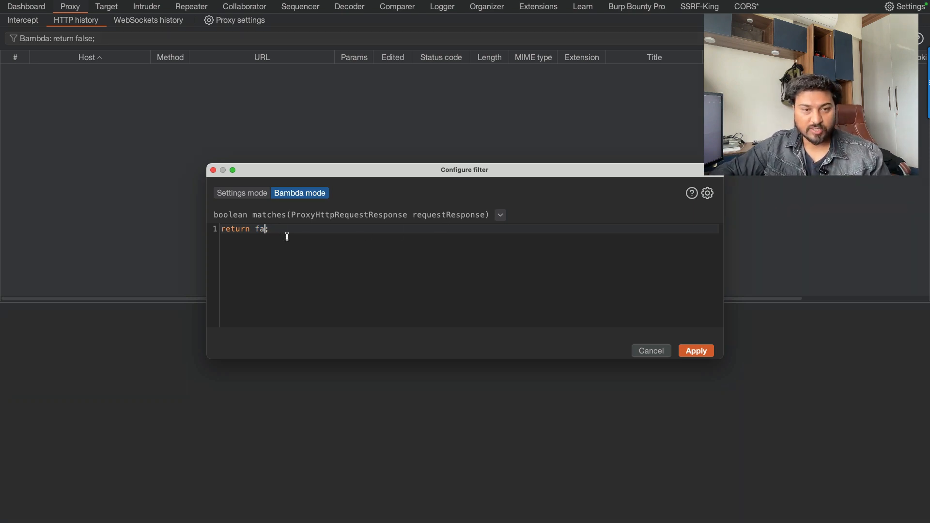
{"action": "key", "text": "BackSpace"}
{"action": "key", "text": "BackSpace"}
{"action": "type", "text": "true"}
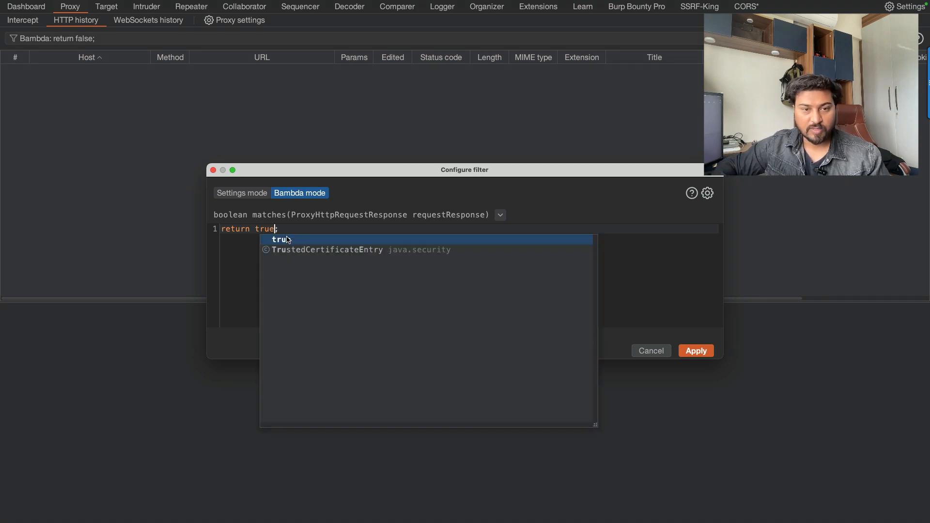
{"action": "left_click", "coordinate": [619, 248]}
{"action": "left_click", "coordinate": [696, 351]}
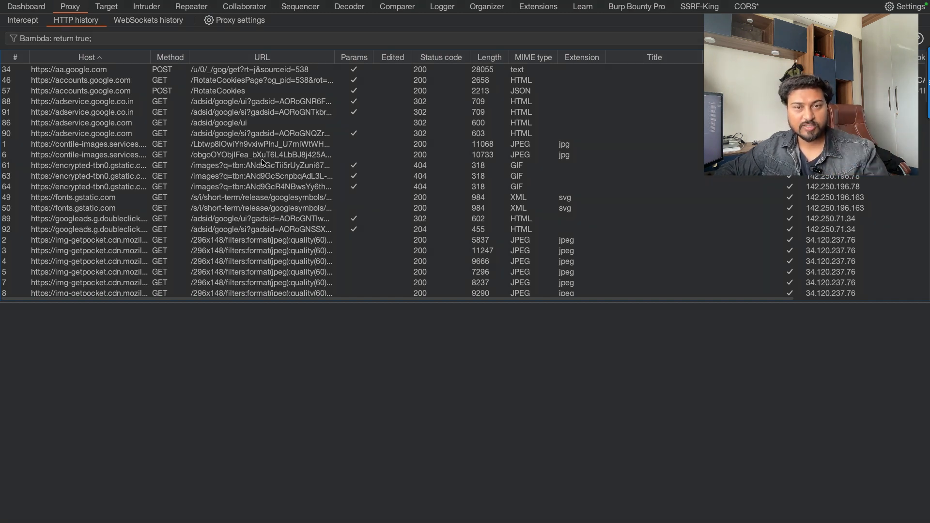
Replace the value returned by the Bambda filter with requestResponse.response()
{"action": "left_click", "coordinate": [153, 39]}
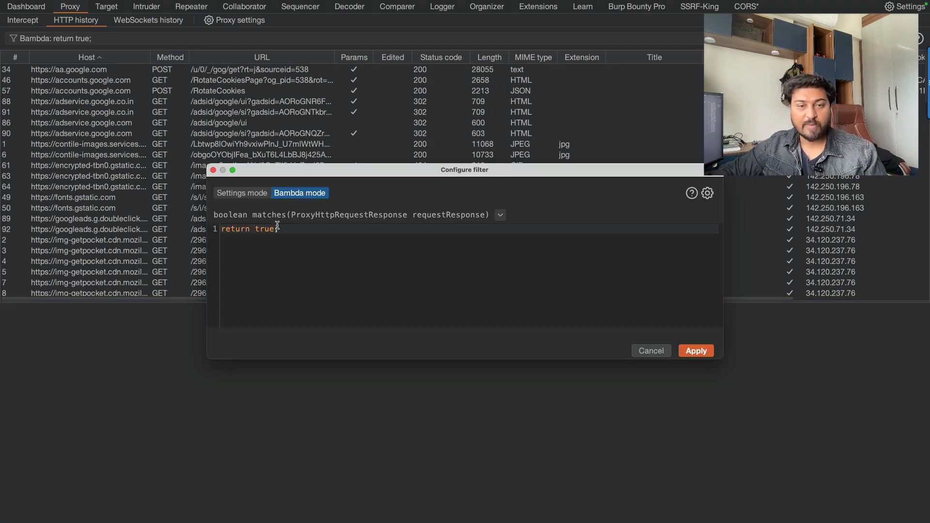
{"action": "left_click", "coordinate": [277, 226]}
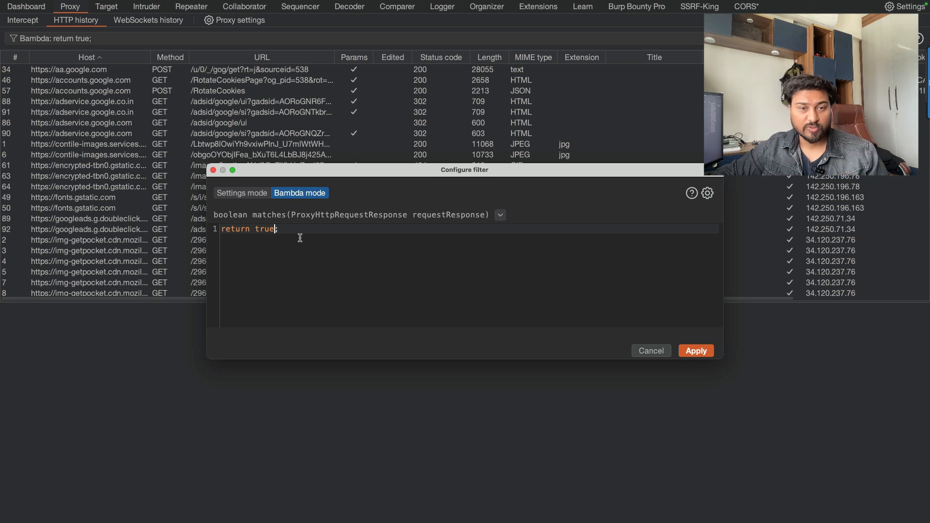
{"action": "key", "text": "BackSpace"}
{"action": "key", "text": "BackSpace"}
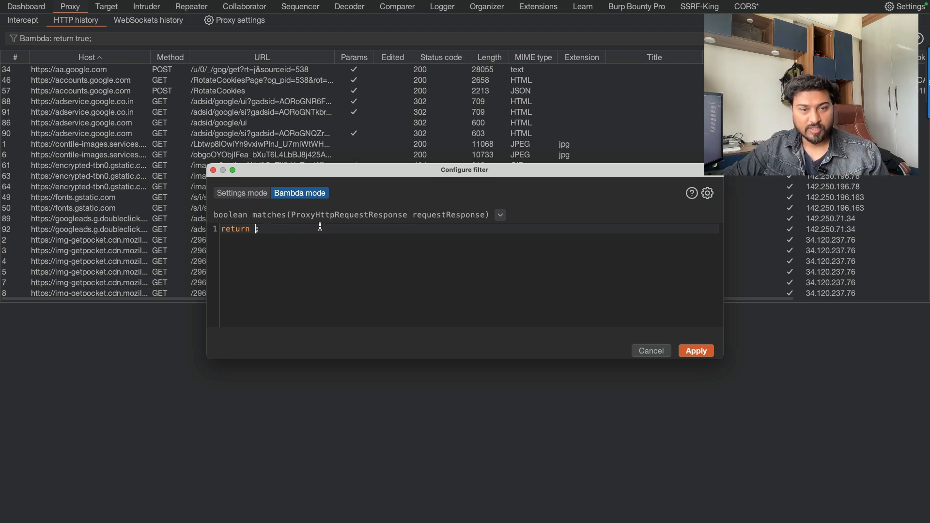
{"action": "type", "text": "req"}
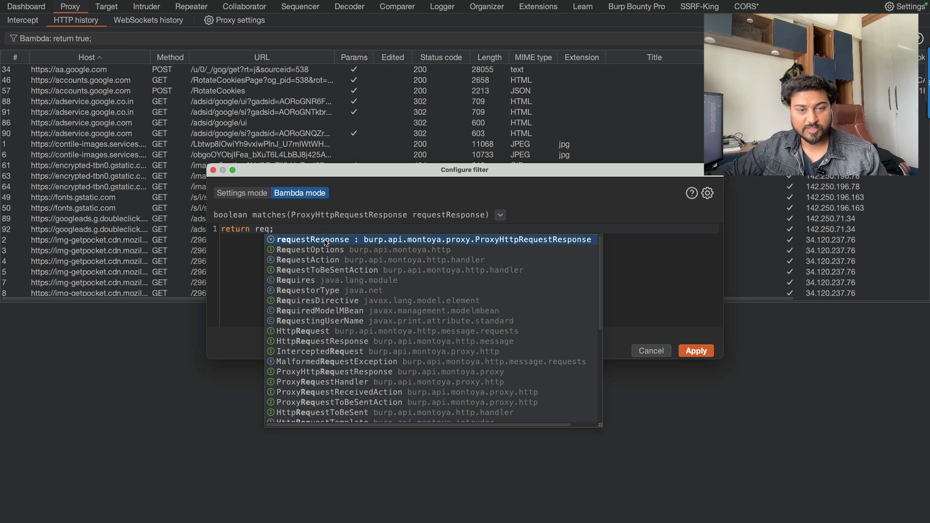
{"action": "left_click", "coordinate": [325, 240]}
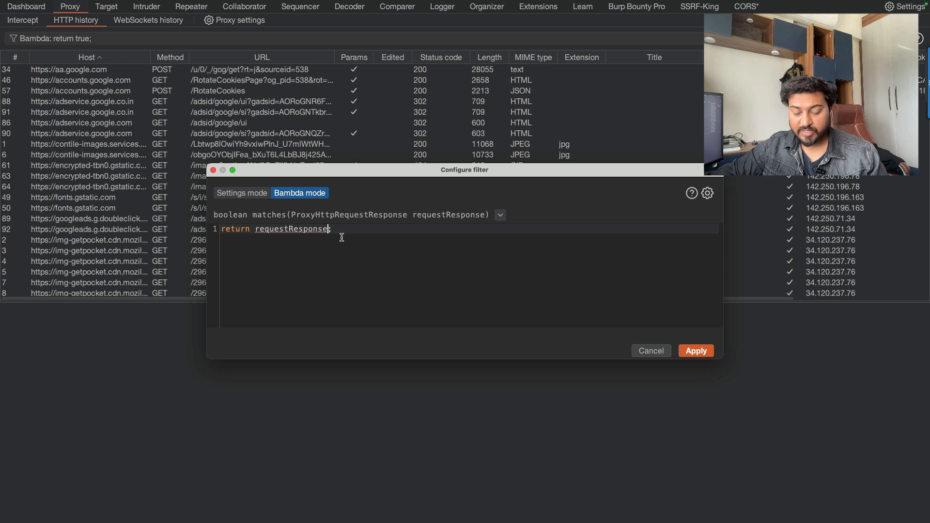
{"action": "type", "text": ".res"}
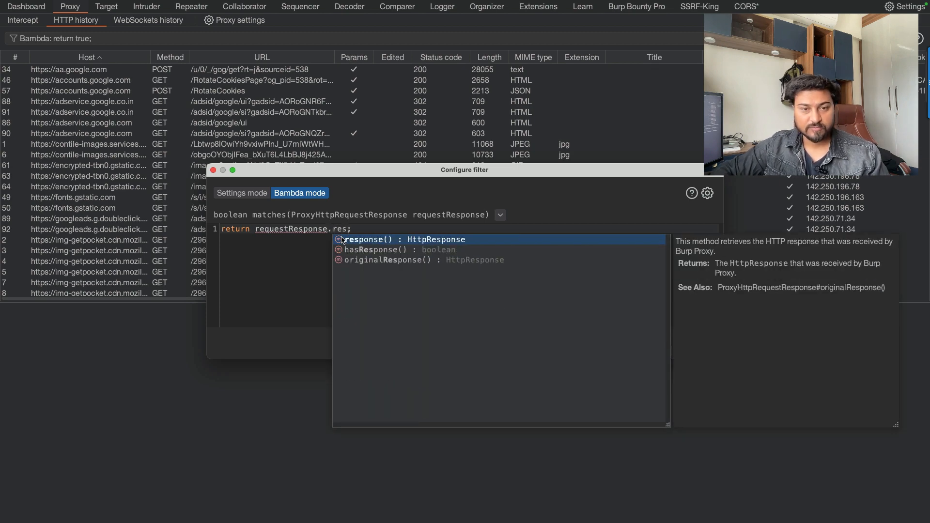
{"action": "left_click", "coordinate": [358, 240]}
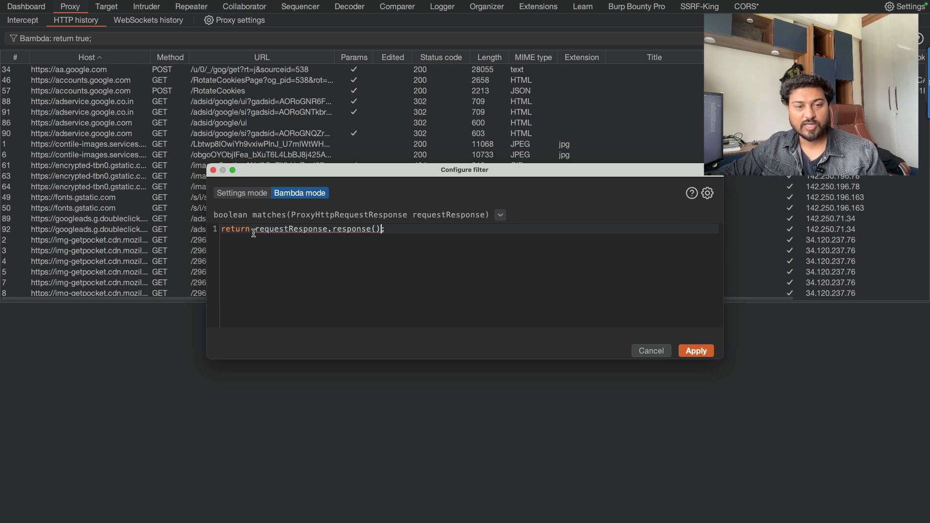
Extend the Bambda expression with .statusCode() == 302 after response() to match redirect responses
{"action": "left_click_drag", "start_coordinate": [256, 230], "coordinate": [319, 229]}
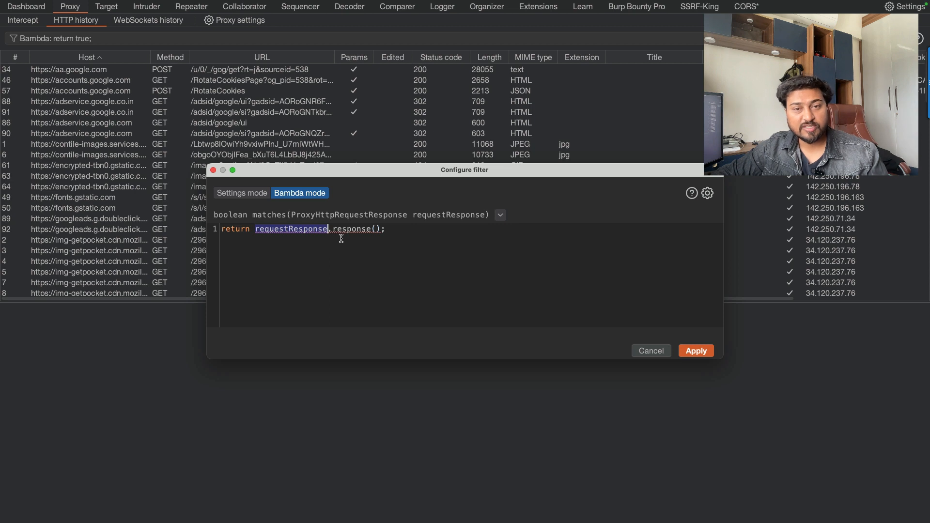
{"action": "left_click", "coordinate": [390, 234]}
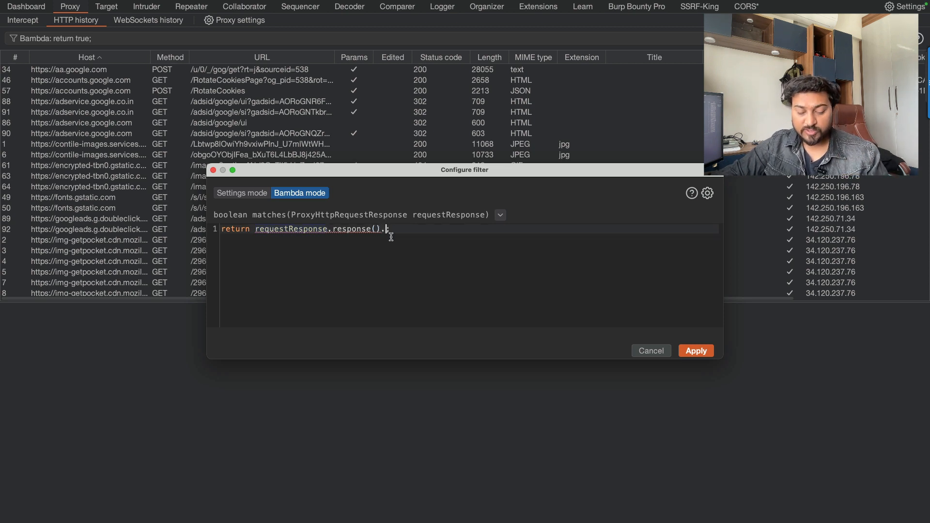
{"action": "type", "text": "stat"}
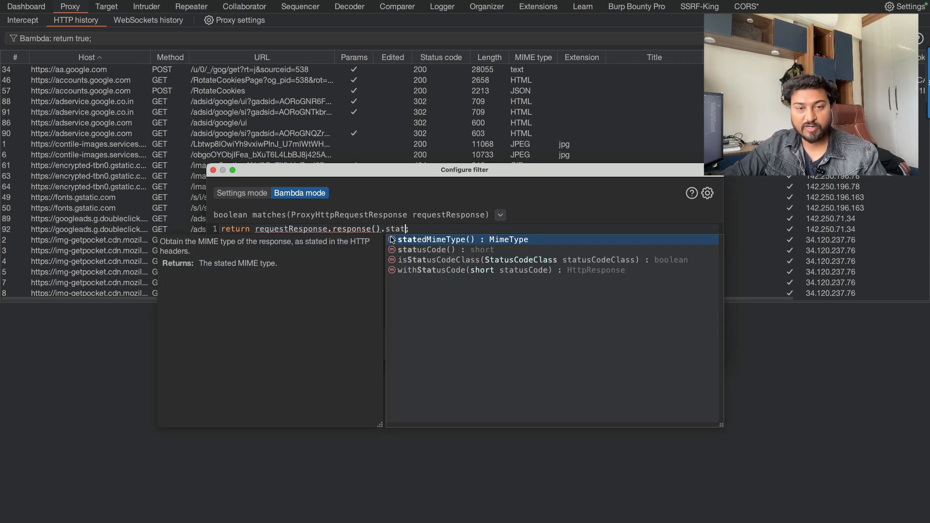
{"action": "type", "text": "us"}
{"action": "left_click", "coordinate": [402, 240]}
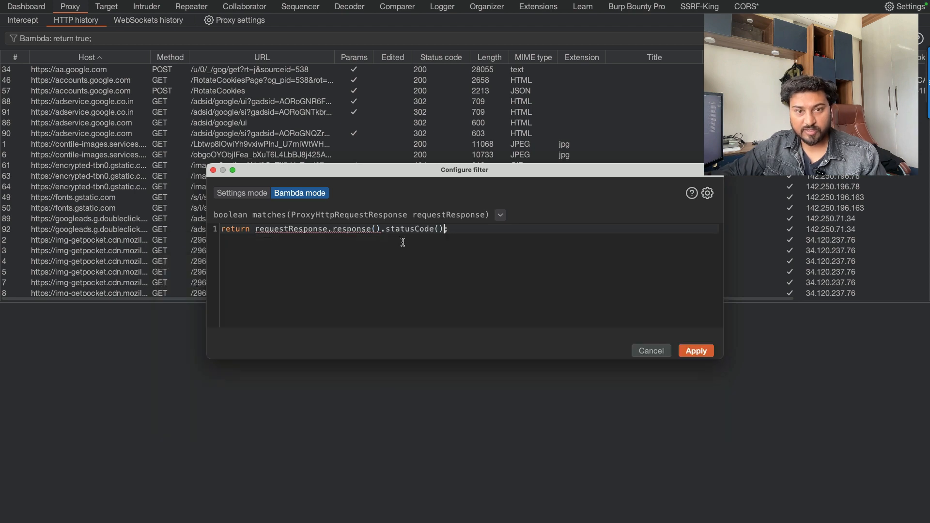
{"action": "type", "text": "== "}
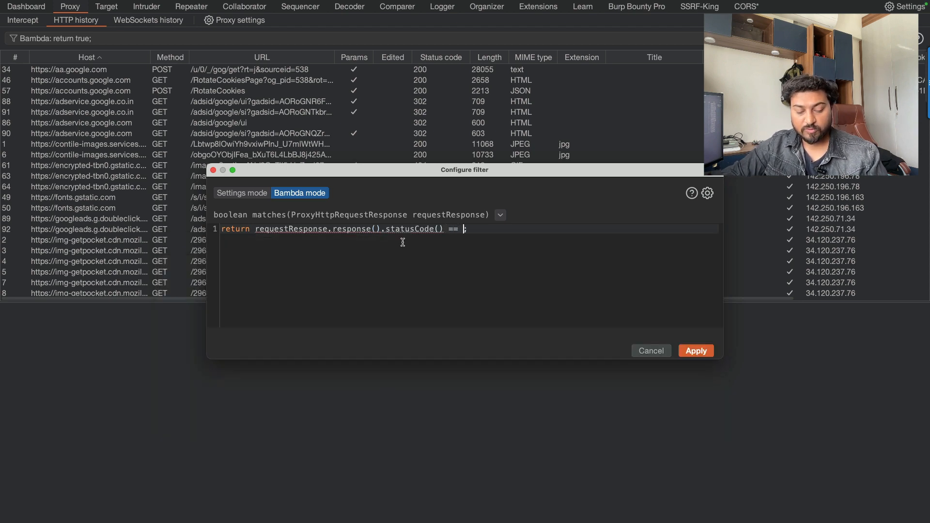
{"action": "type", "text": "302"}
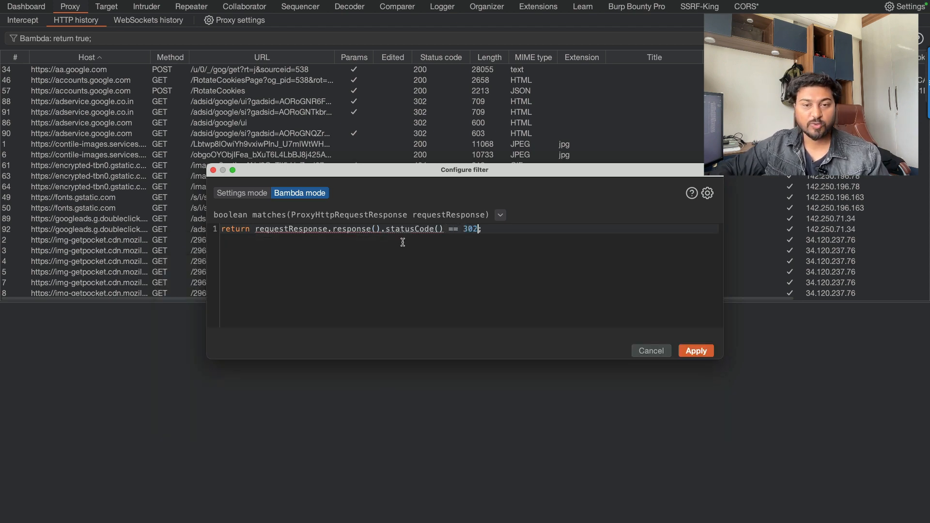
Apply the Bambda filter that matches responses with status code 302 to the HTTP history
{"action": "left_click", "coordinate": [695, 350]}
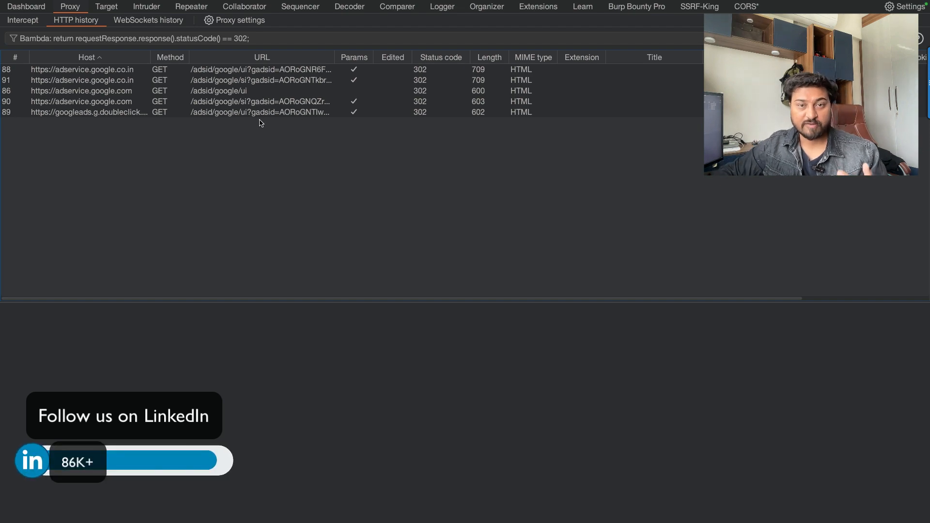
Switch to the Vivaldi browser and open the AWAPT: Advanced Web Security course page on the Hacker Associate site
{"action": "key", "text": "ctrl+Left"}
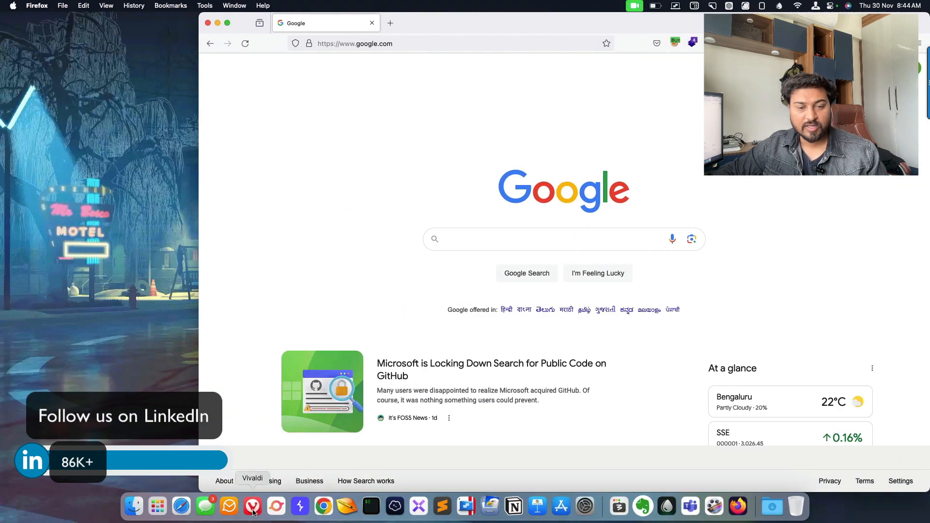
{"action": "left_click", "coordinate": [253, 508]}
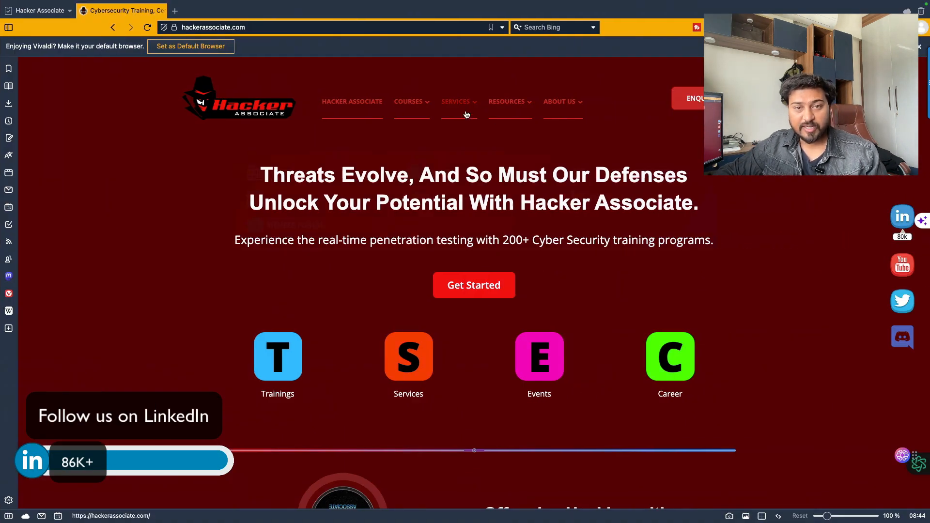
{"action": "mouse_move", "coordinate": [414, 107]}
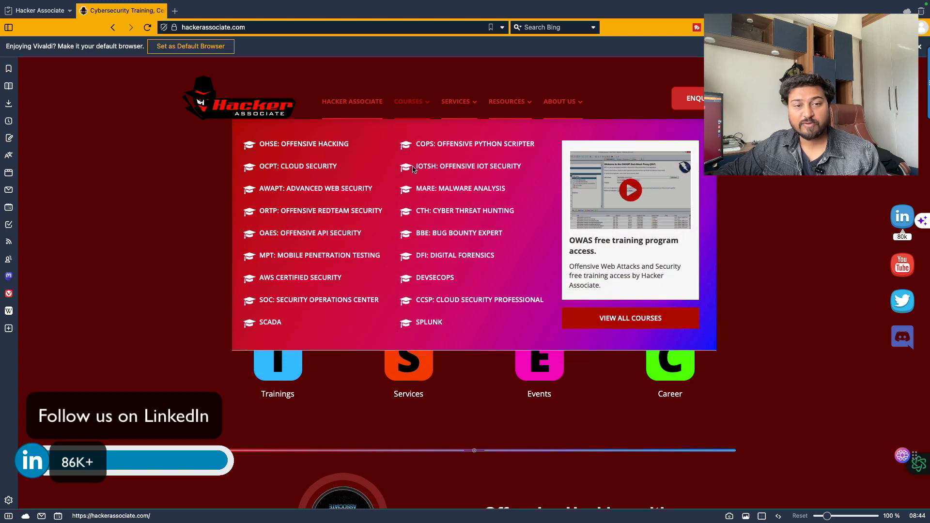
{"action": "left_click", "coordinate": [339, 189]}
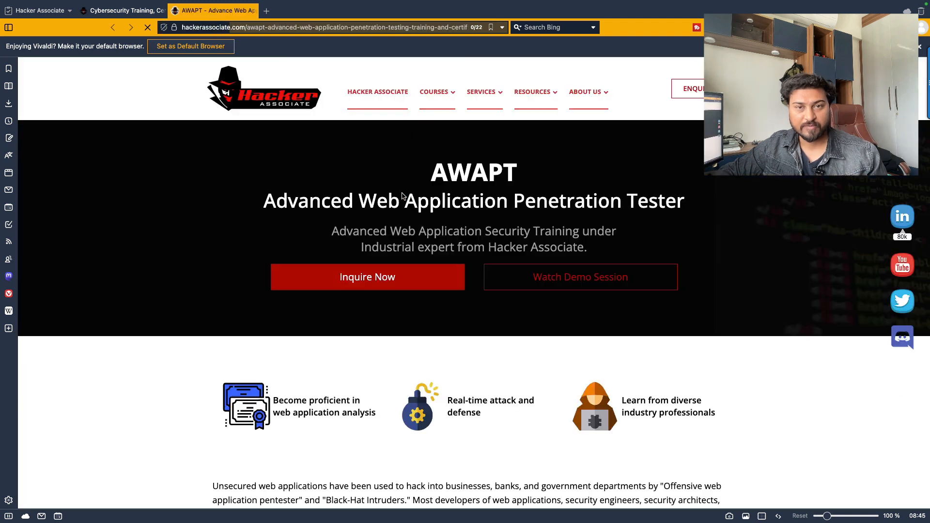
Look through the AWAPT course page, including its highlighted modules, resources access, course delivery and course structure
{"action": "scroll", "coordinate": [454, 236], "scroll_direction": "down", "scroll_amount": 15}
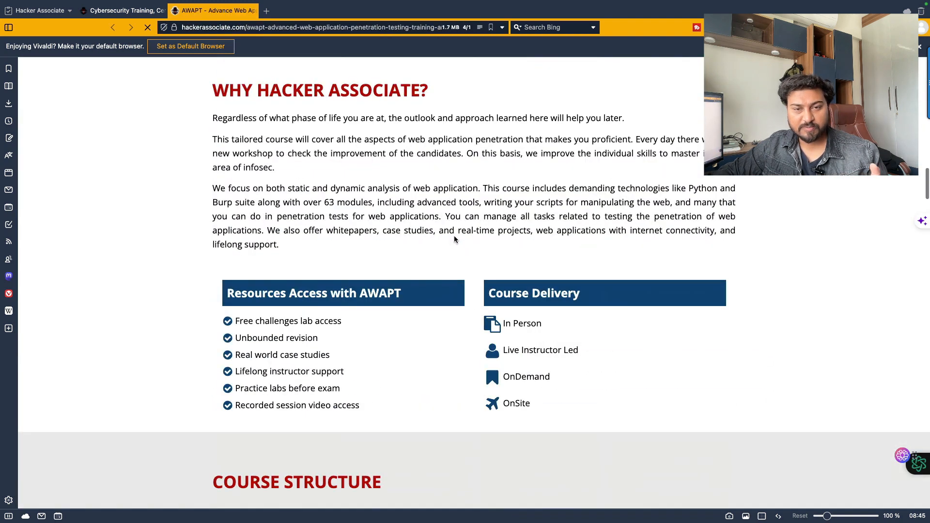
{"action": "scroll", "coordinate": [455, 241], "scroll_direction": "up", "scroll_amount": 3}
{"action": "scroll", "coordinate": [456, 241], "scroll_direction": "up", "scroll_amount": 6}
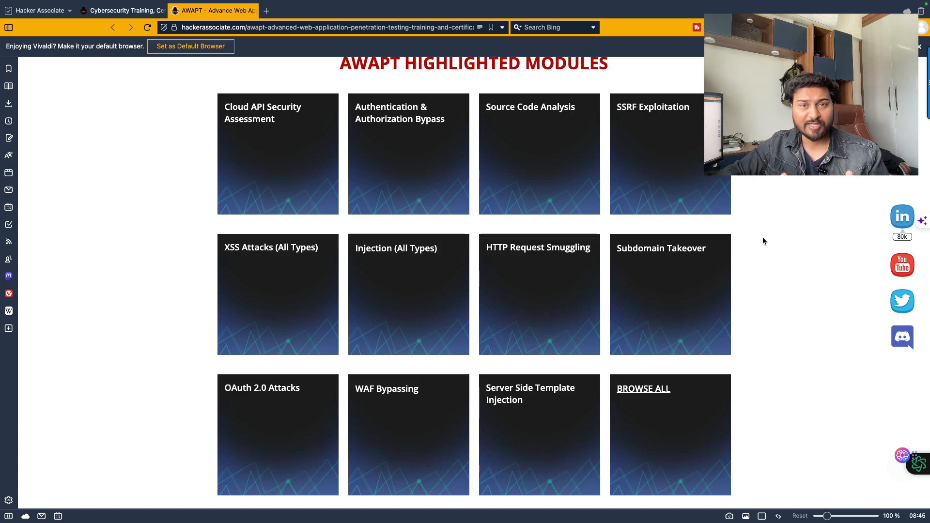
{"action": "scroll", "coordinate": [733, 307], "scroll_direction": "down", "scroll_amount": 5}
{"action": "scroll", "coordinate": [539, 244], "scroll_direction": "down", "scroll_amount": 5}
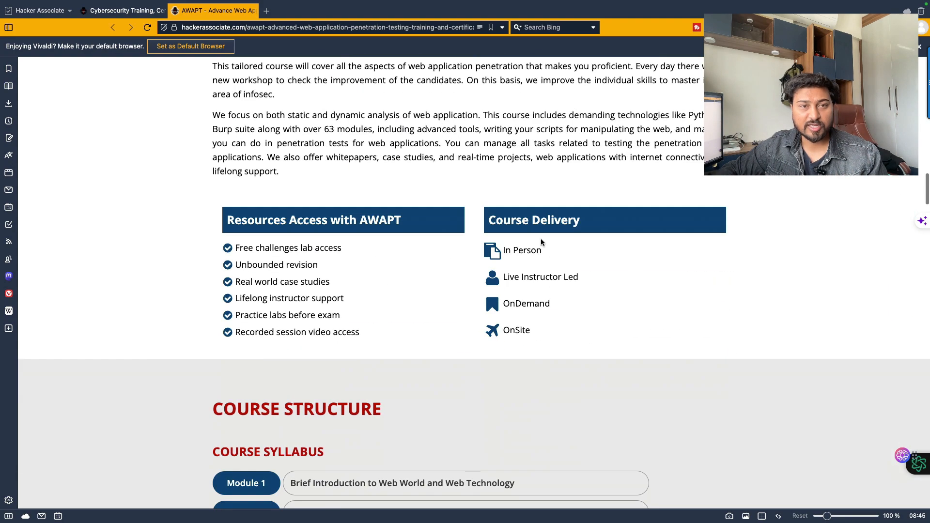
{"action": "scroll", "coordinate": [539, 245], "scroll_direction": "up", "scroll_amount": 20}
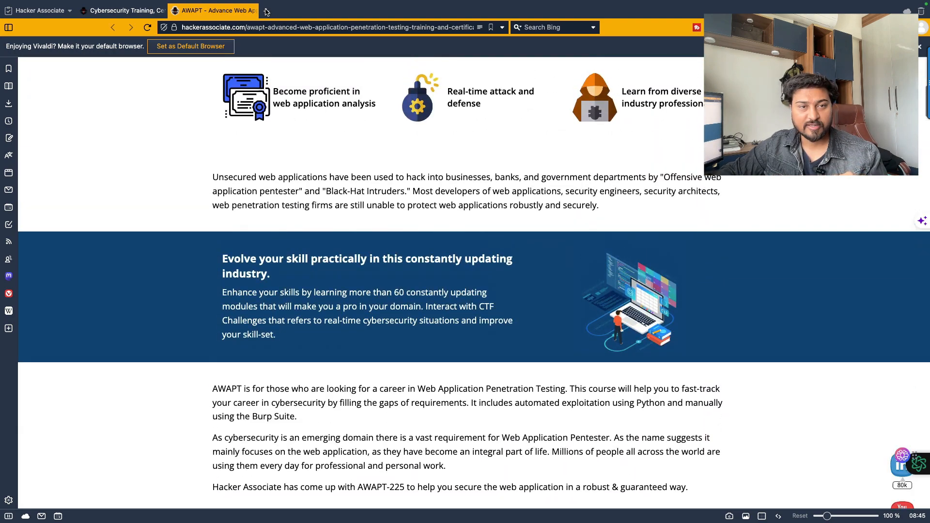
Open the Hacker Associate YouTube channel from the social link on the AWAPT course page
{"action": "left_click", "coordinate": [266, 11]}
{"action": "left_click", "coordinate": [215, 14]}
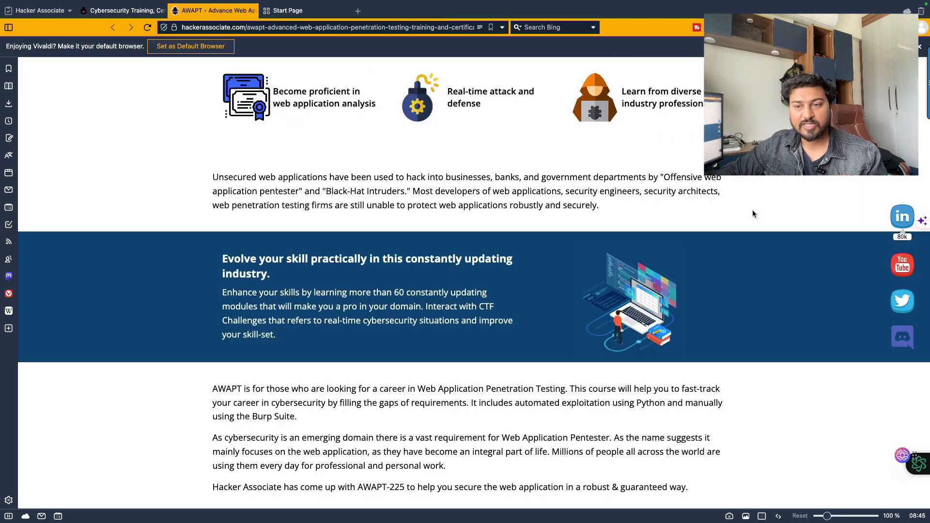
{"action": "left_click", "coordinate": [907, 267]}
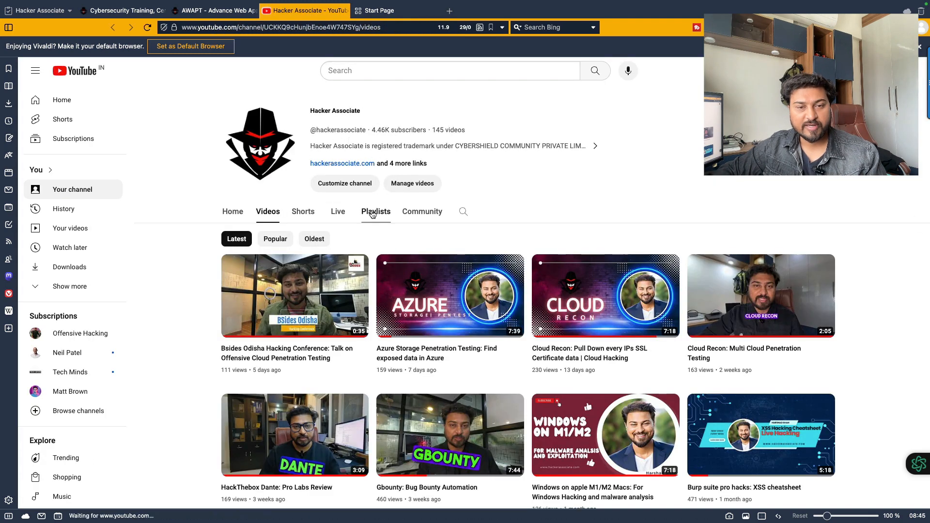
Open the channel's "Web application penetration testing crash course" playlist with its video paused and look through the listed videos
{"action": "left_click", "coordinate": [374, 211]}
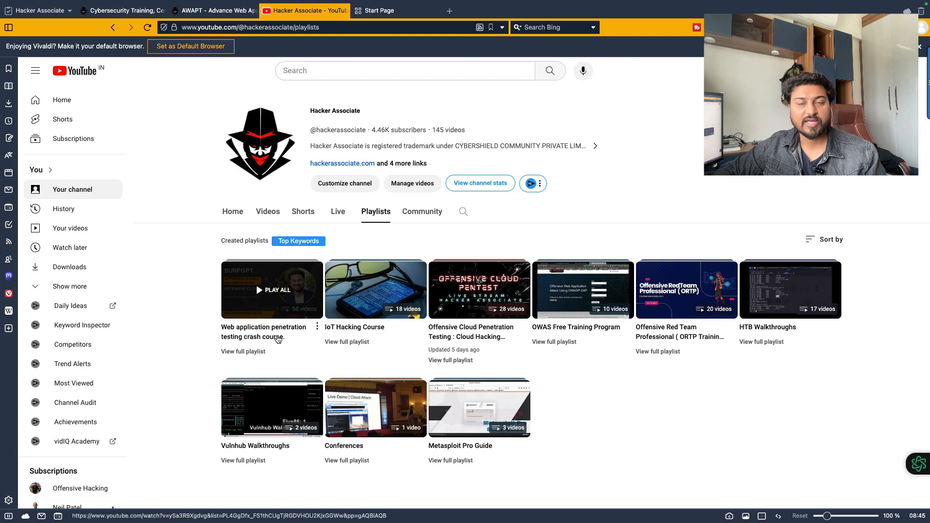
{"action": "left_click", "coordinate": [274, 337]}
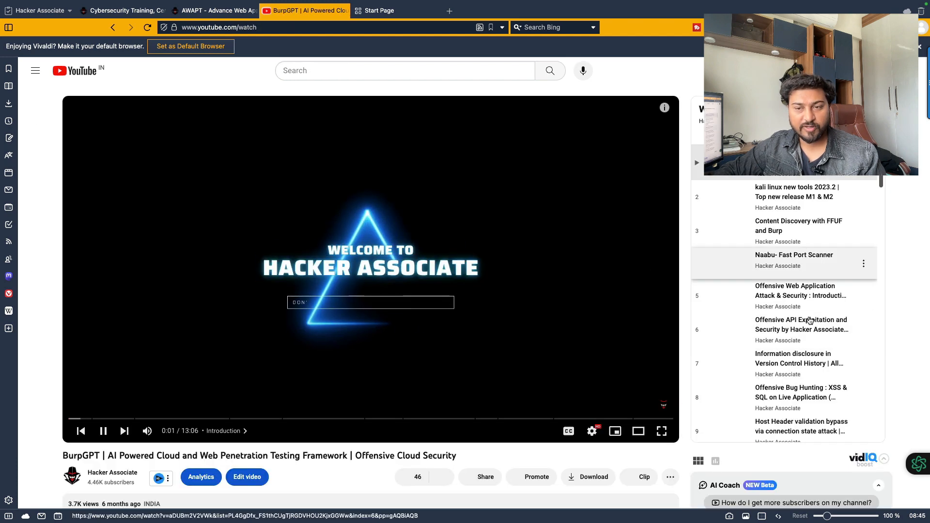
{"action": "left_click", "coordinate": [103, 431]}
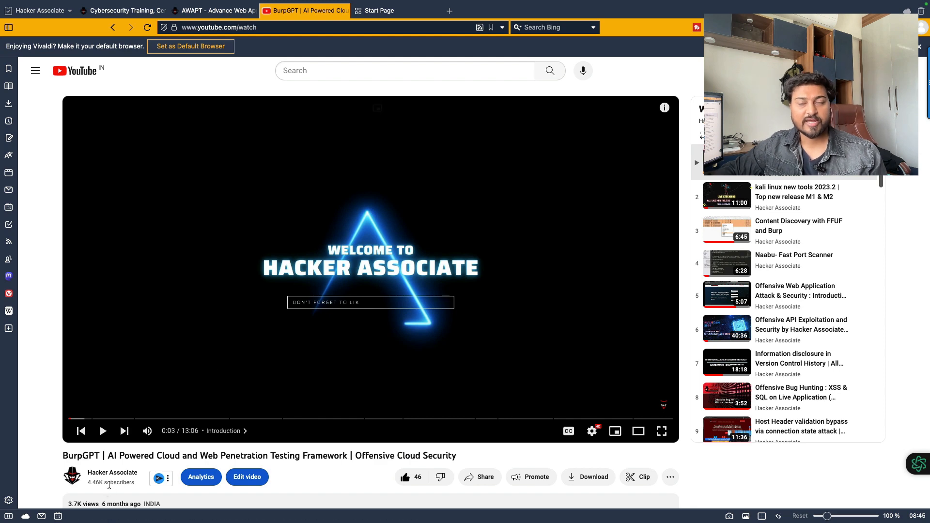
{"action": "scroll", "coordinate": [773, 274], "scroll_direction": "down", "scroll_amount": 7}
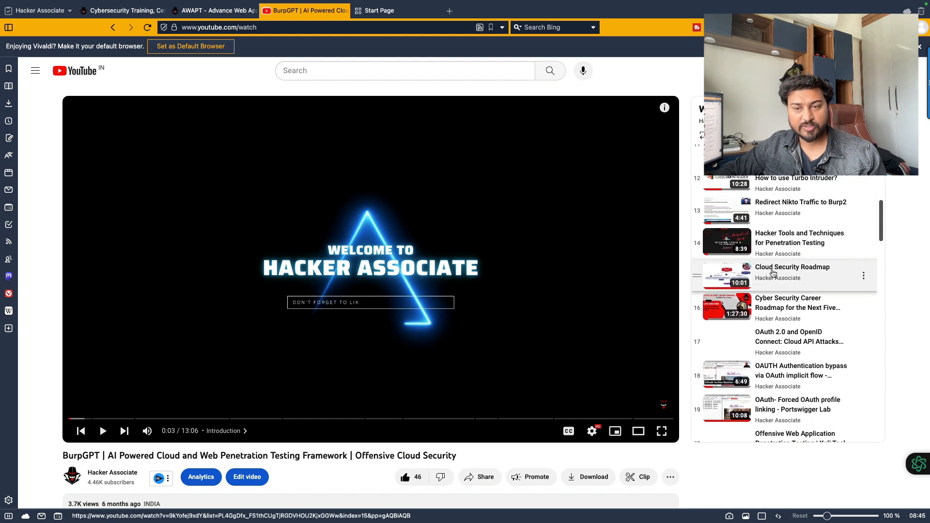
{"action": "scroll", "coordinate": [773, 274], "scroll_direction": "down", "scroll_amount": 2}
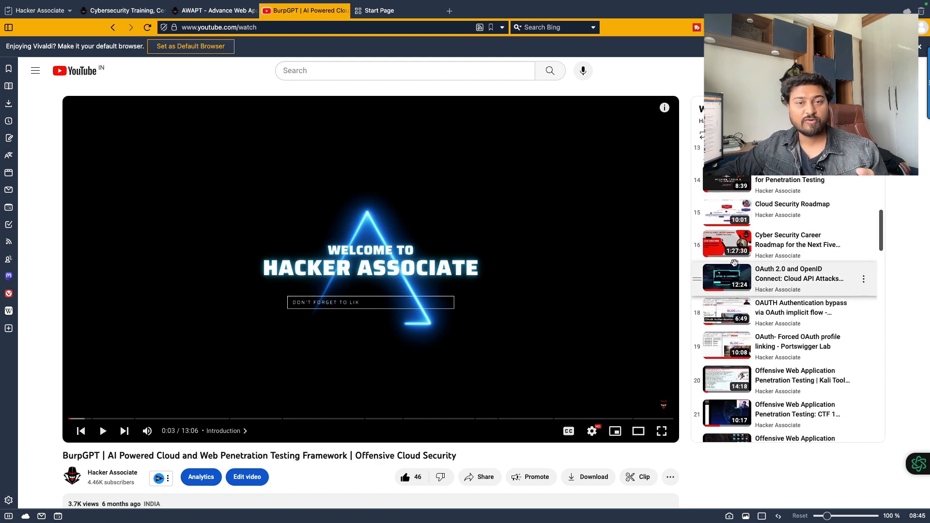